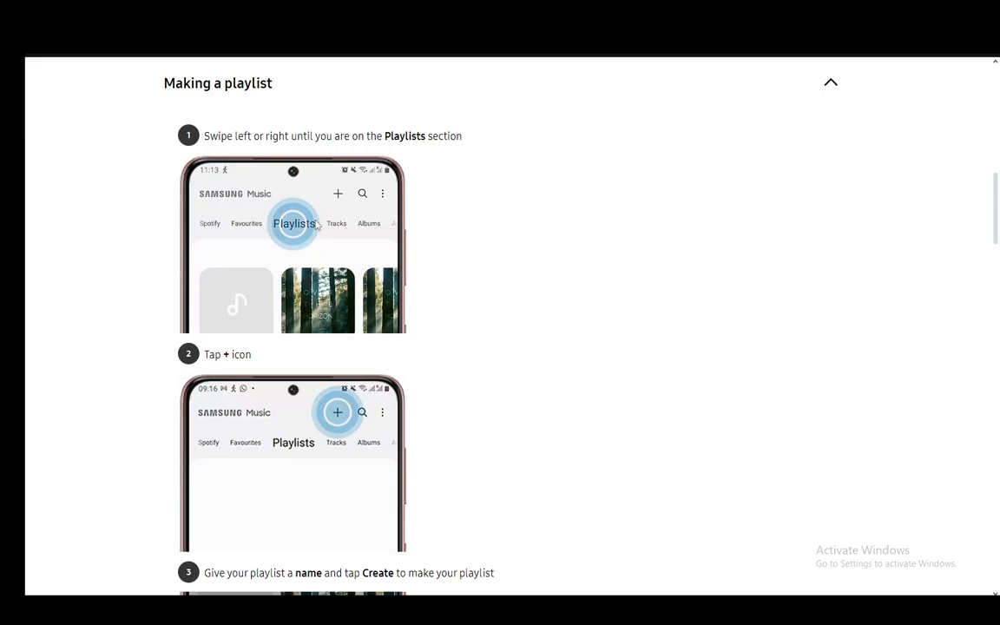
scroll(317, 460, "down", 2)
scroll(317, 460, "down", 1)
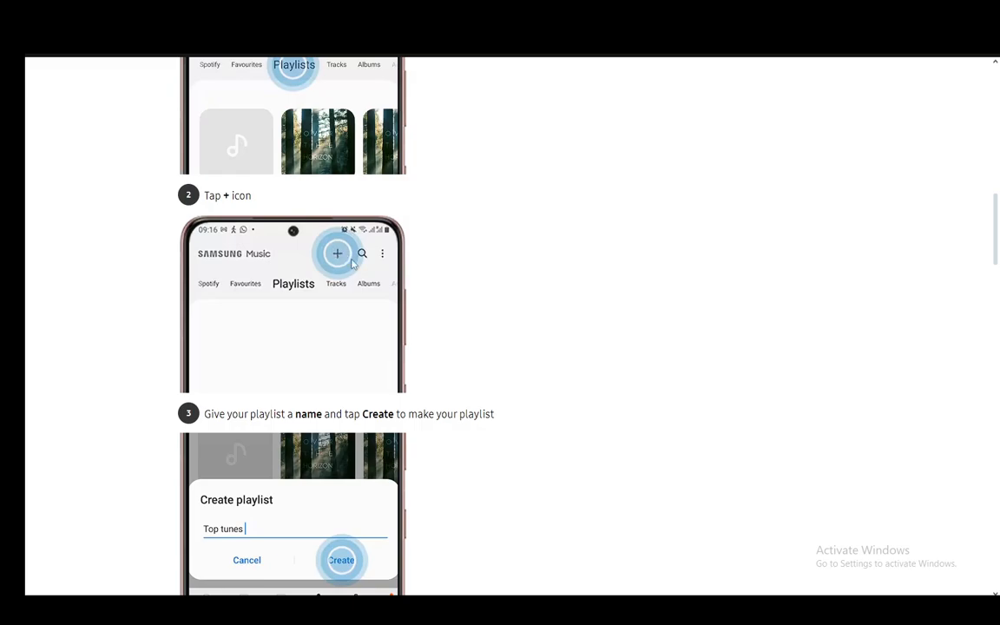
scroll(351, 343, "down", 2)
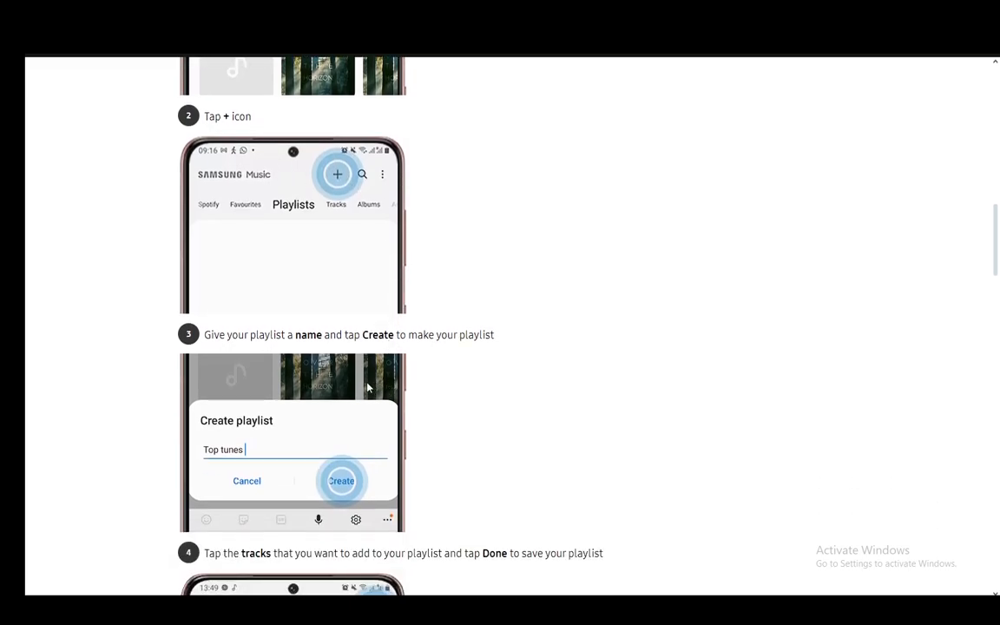
scroll(360, 356, "down", 4)
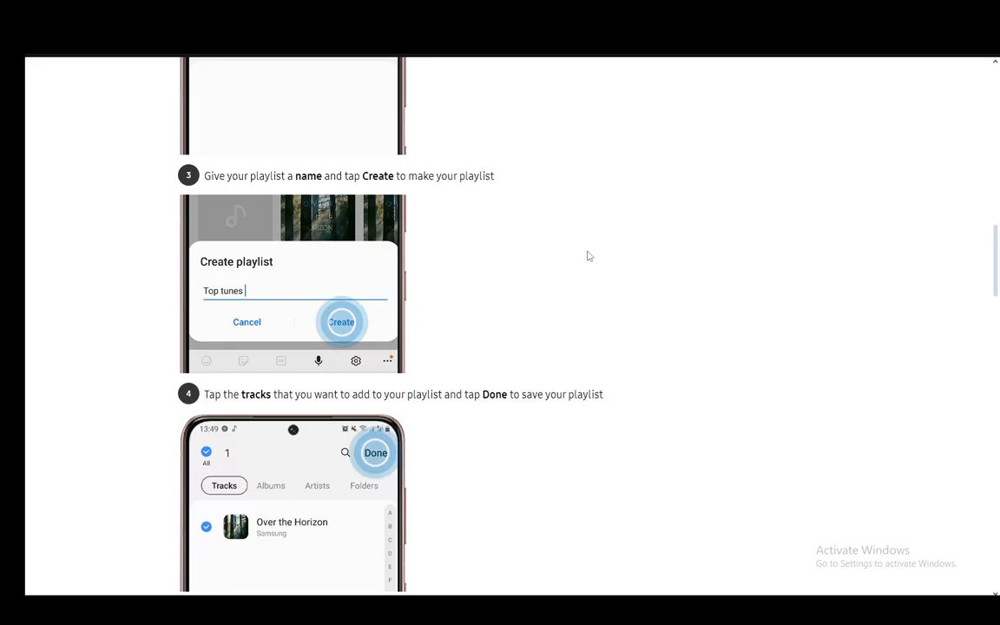
scroll(555, 286, "down", 2)
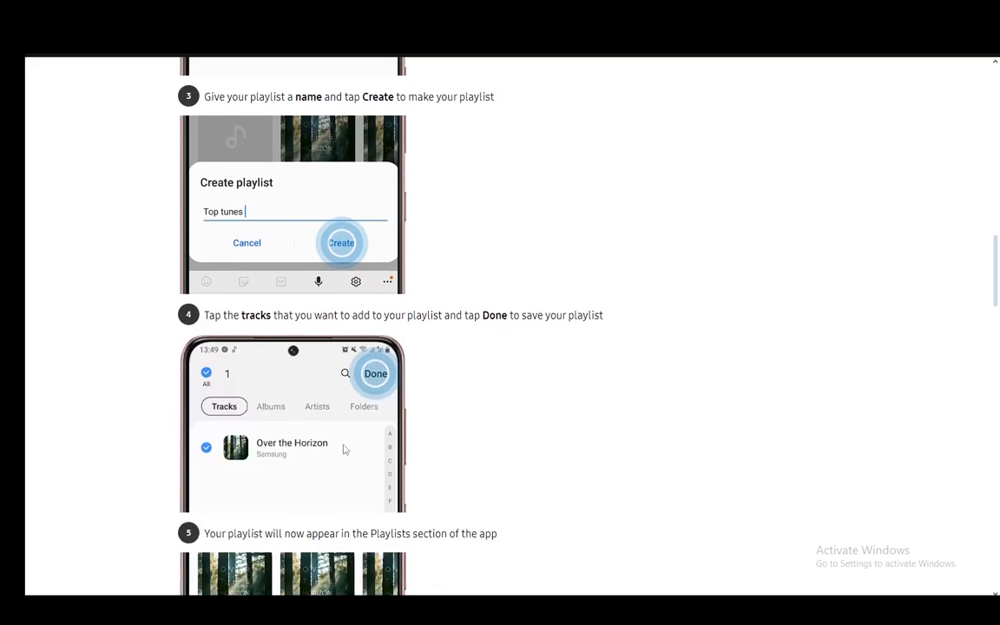
scroll(540, 314, "down", 2)
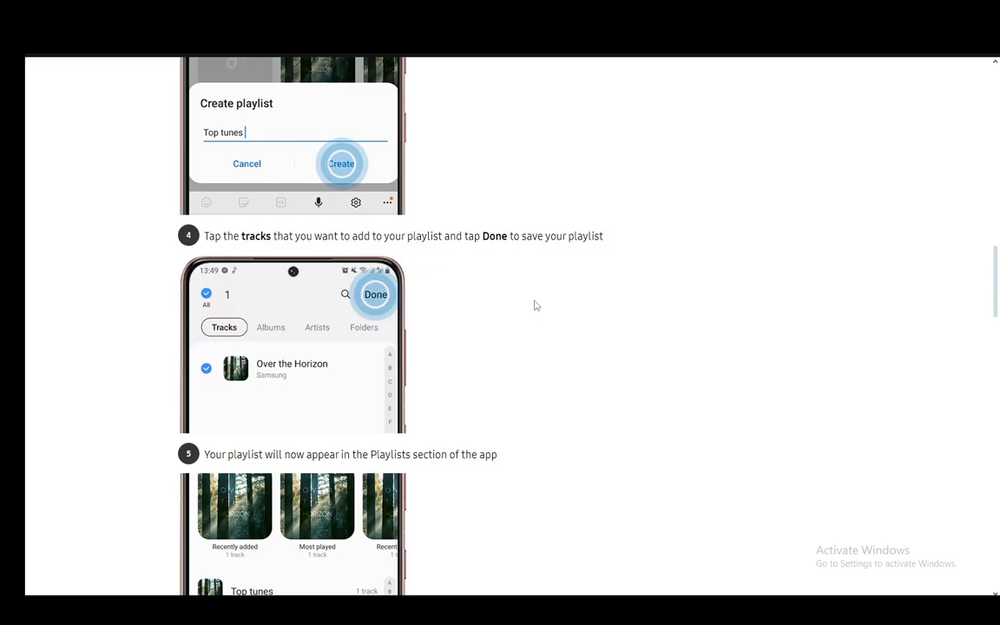
scroll(529, 282, "down", 2)
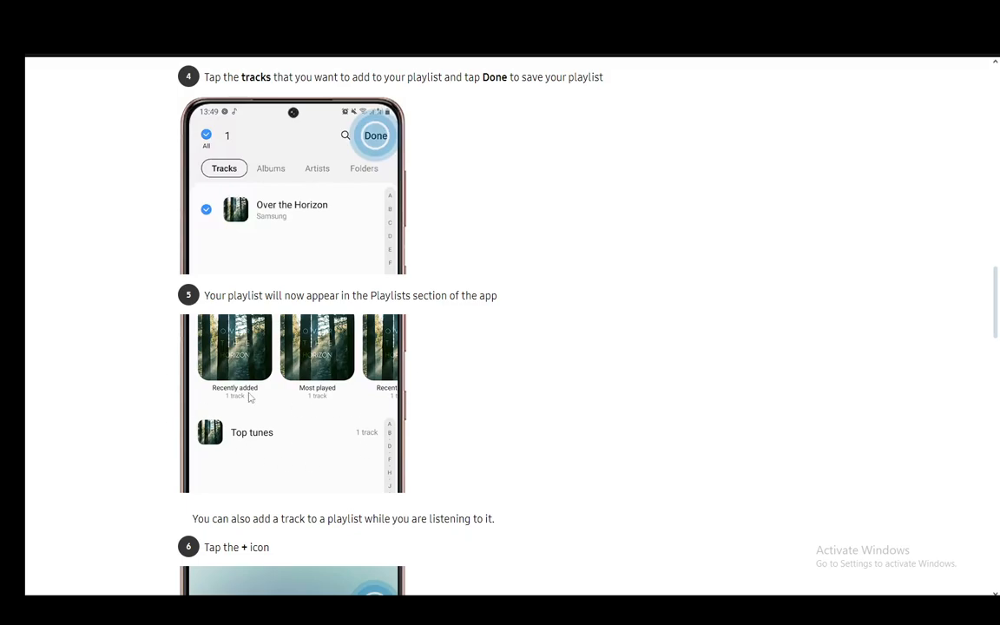
scroll(284, 358, "down", 2)
scroll(260, 330, "down", 1)
scroll(257, 308, "down", 1)
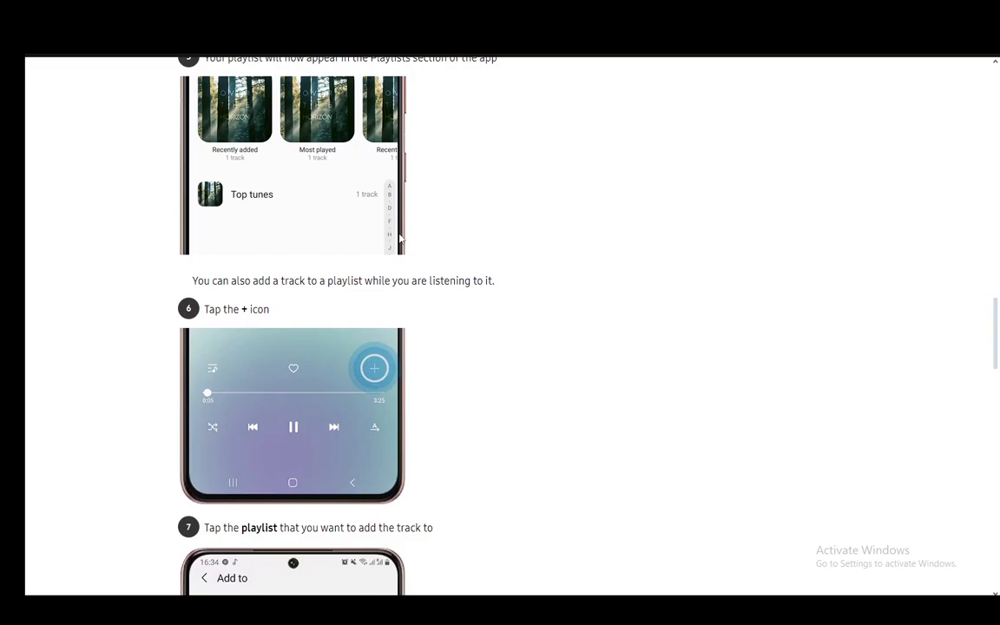
scroll(296, 399, "down", 1)
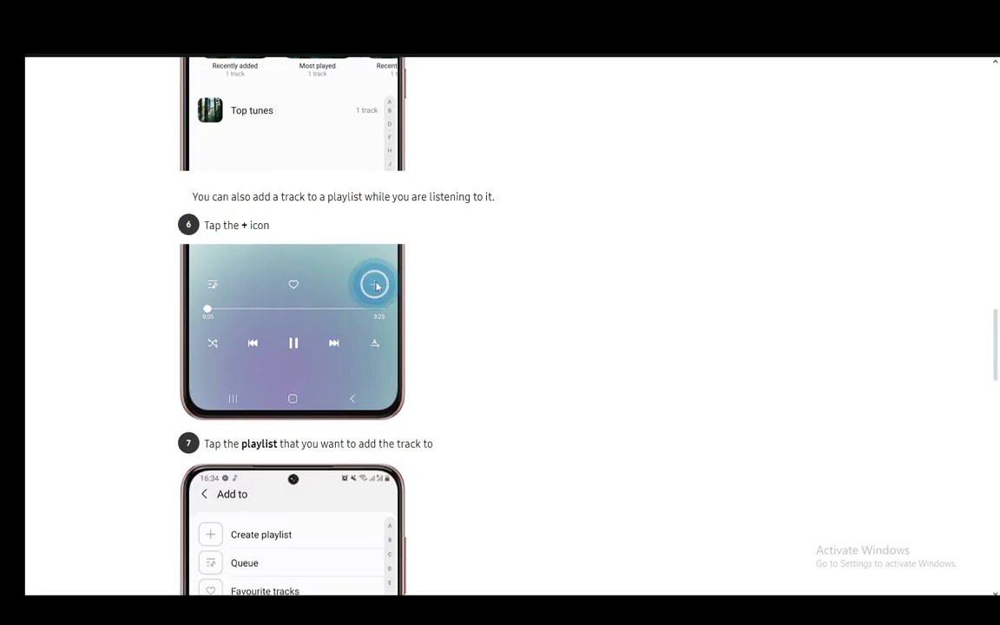
scroll(354, 284, "down", 3)
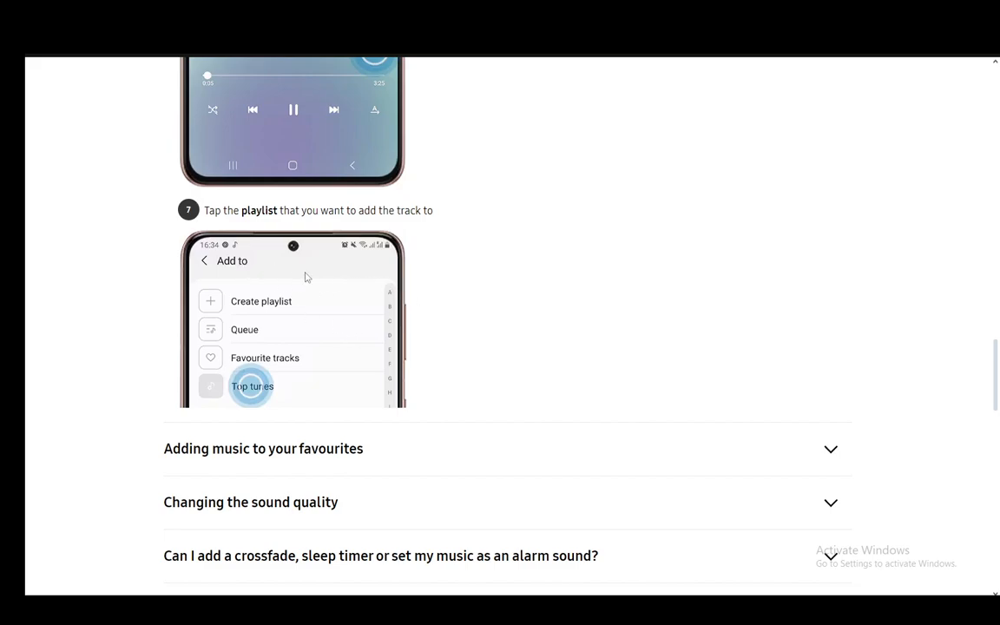
scroll(353, 334, "up", 1)
scroll(354, 334, "up", 2)
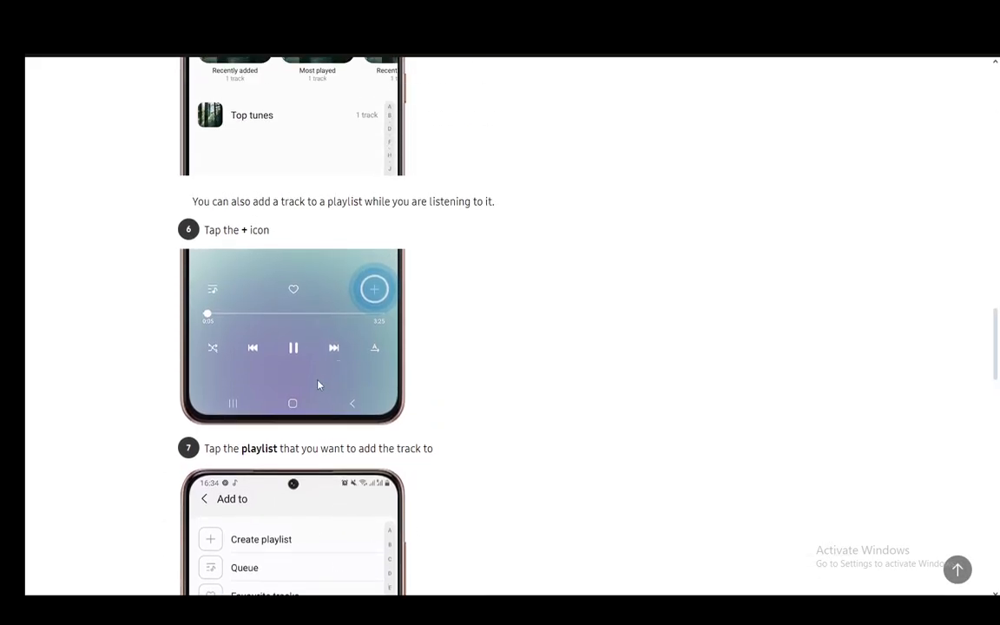